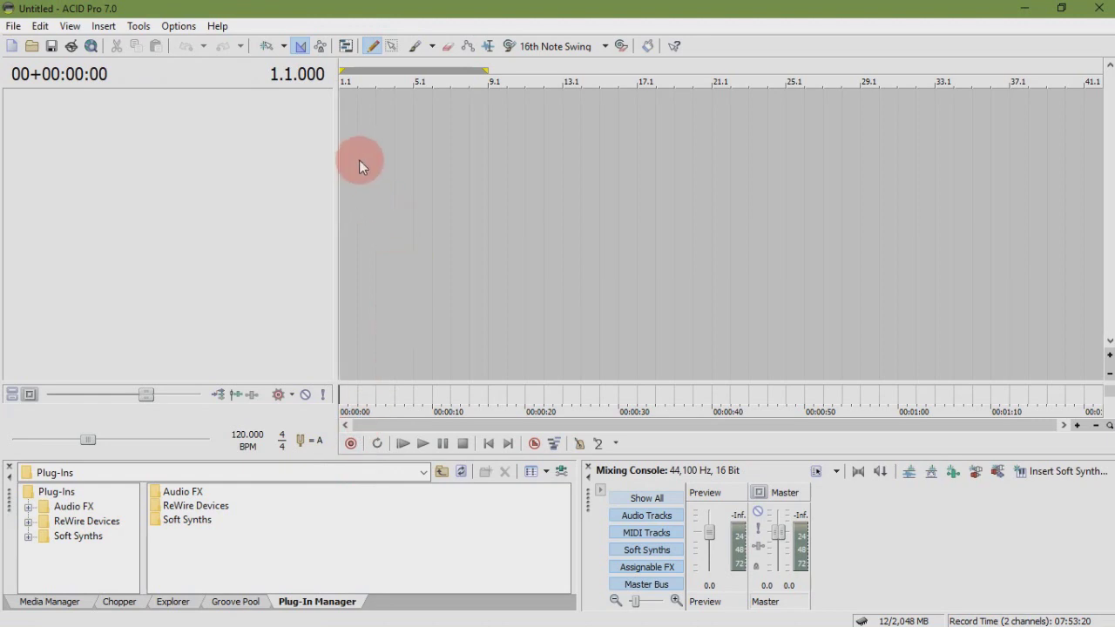
# Step: Create a new, untitled ACID Pro project, confirming the New Project dialog with all details blank
pyautogui.click(12, 26)
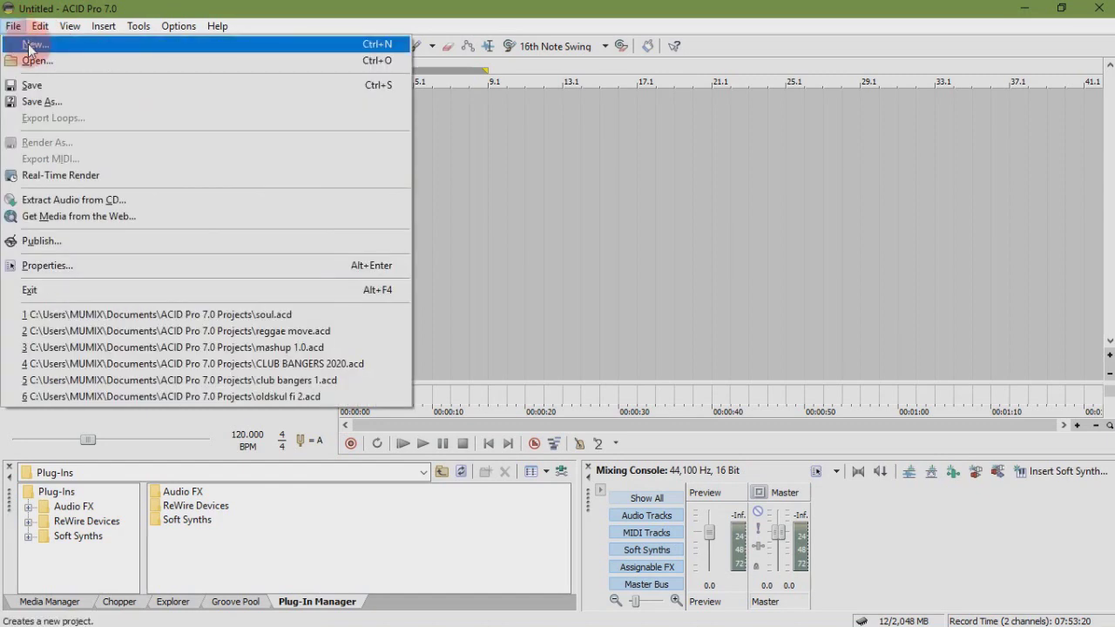
pyautogui.click(28, 46)
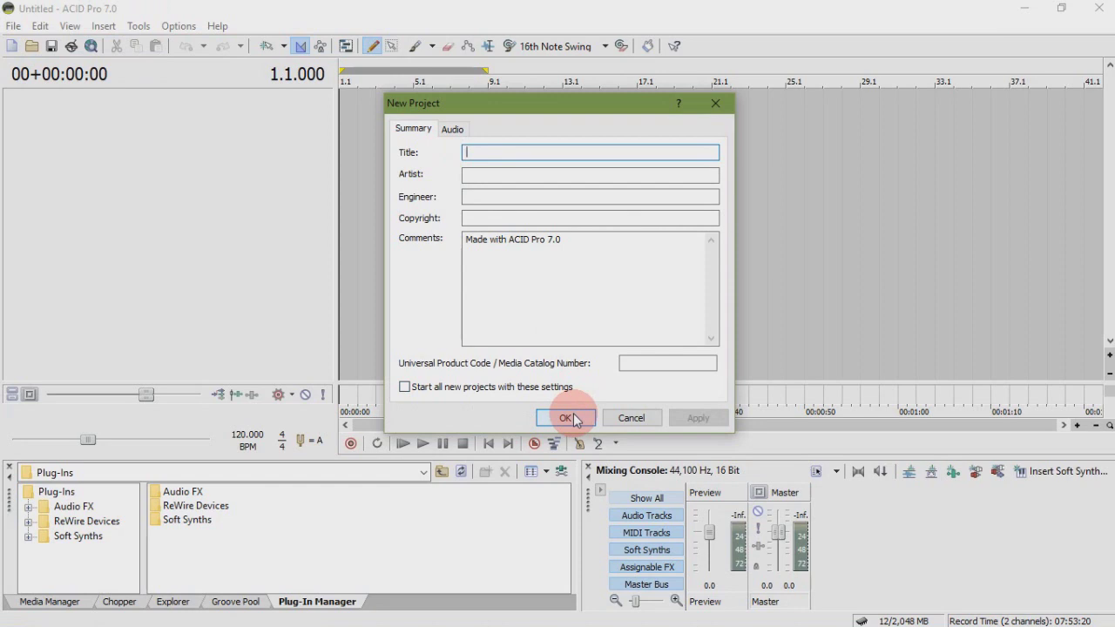
pyautogui.click(566, 419)
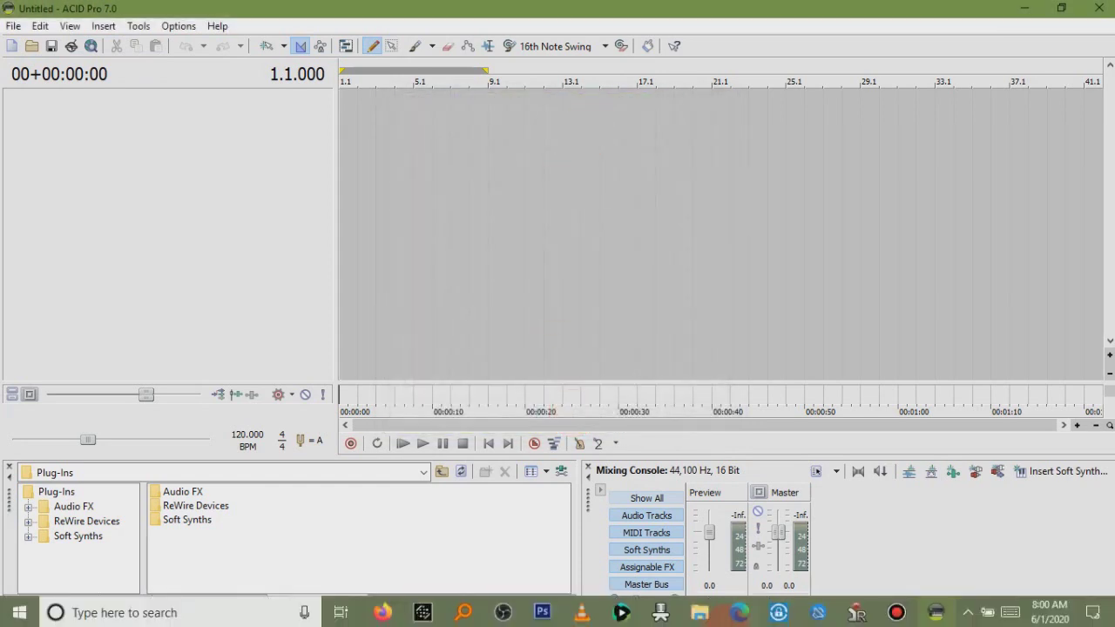
# Step: Drag 'Trip (X-Mix Remix) (HD)' from Scratch Live onto the ACID timeline, then minimize Scratch Live
pyautogui.moveTo(429, 617)
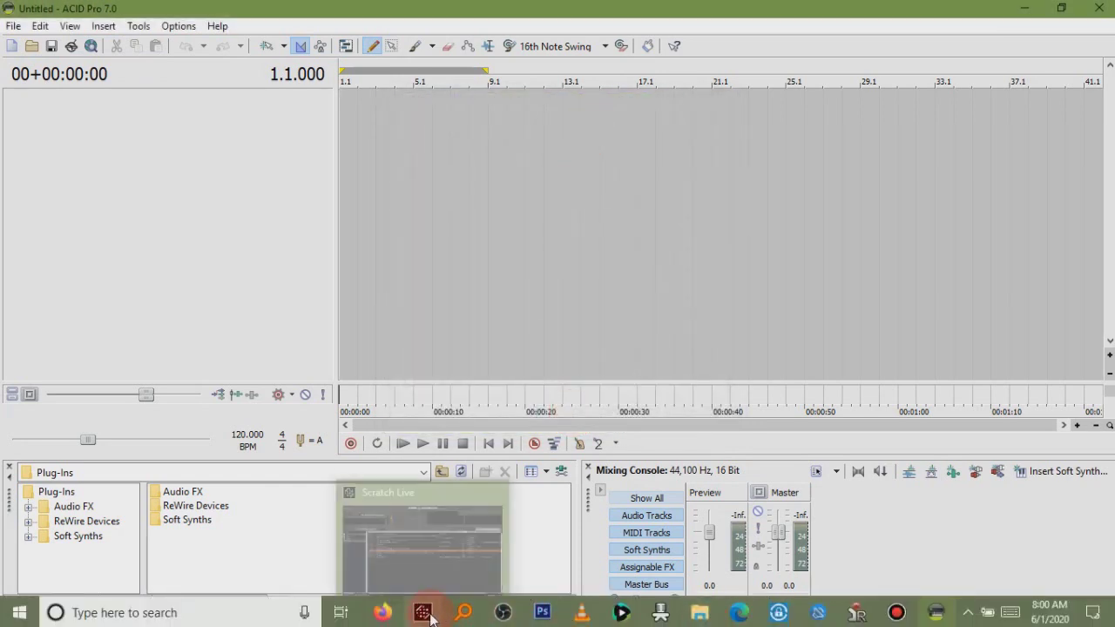
pyautogui.click(430, 553)
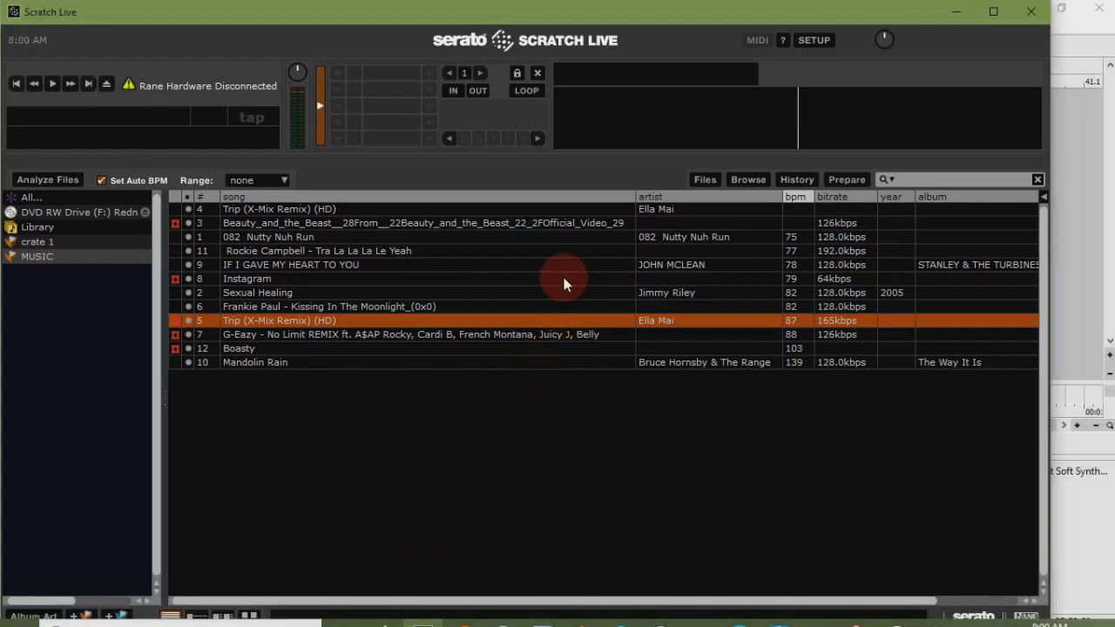
pyautogui.moveTo(628, 14); pyautogui.dragTo(1098, 80)
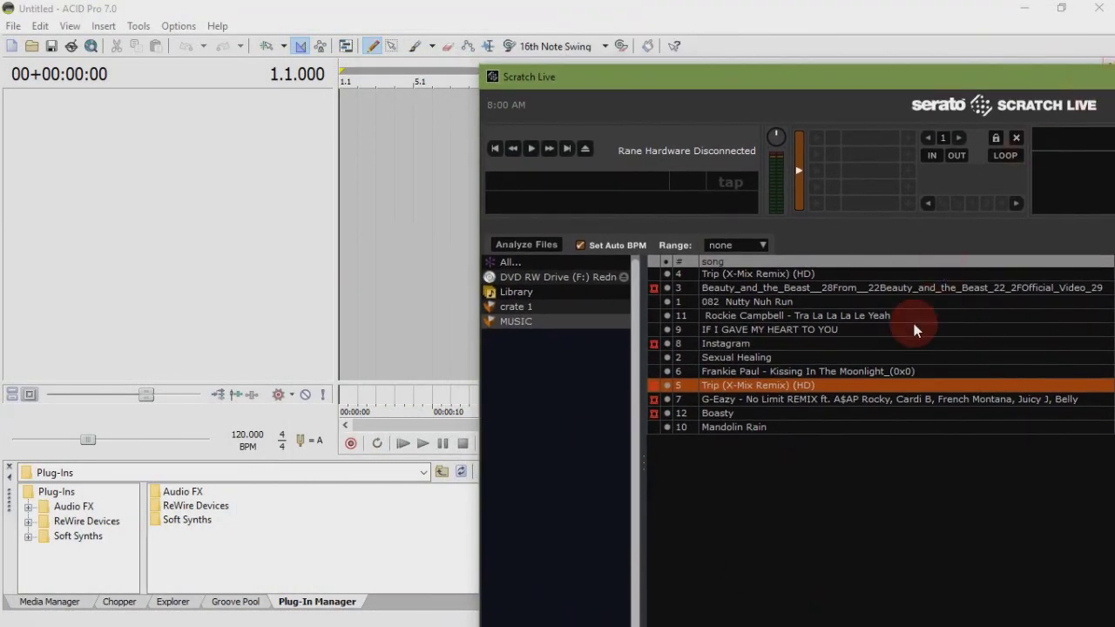
pyautogui.moveTo(784, 383); pyautogui.dragTo(402, 171)
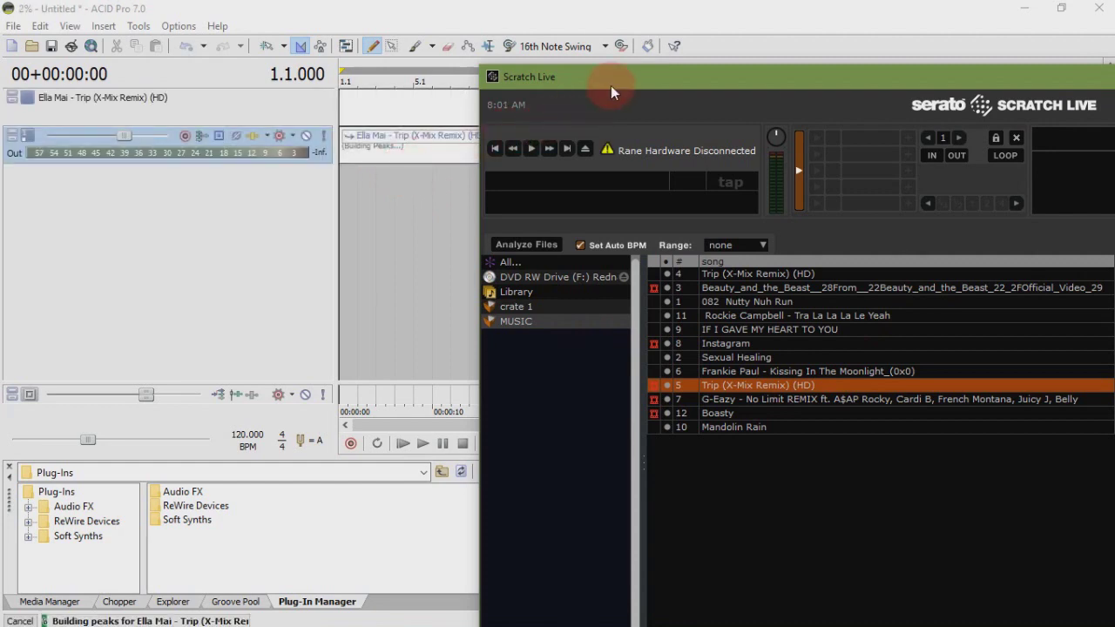
pyautogui.moveTo(650, 75); pyautogui.dragTo(171, 92)
pyautogui.click(955, 92)
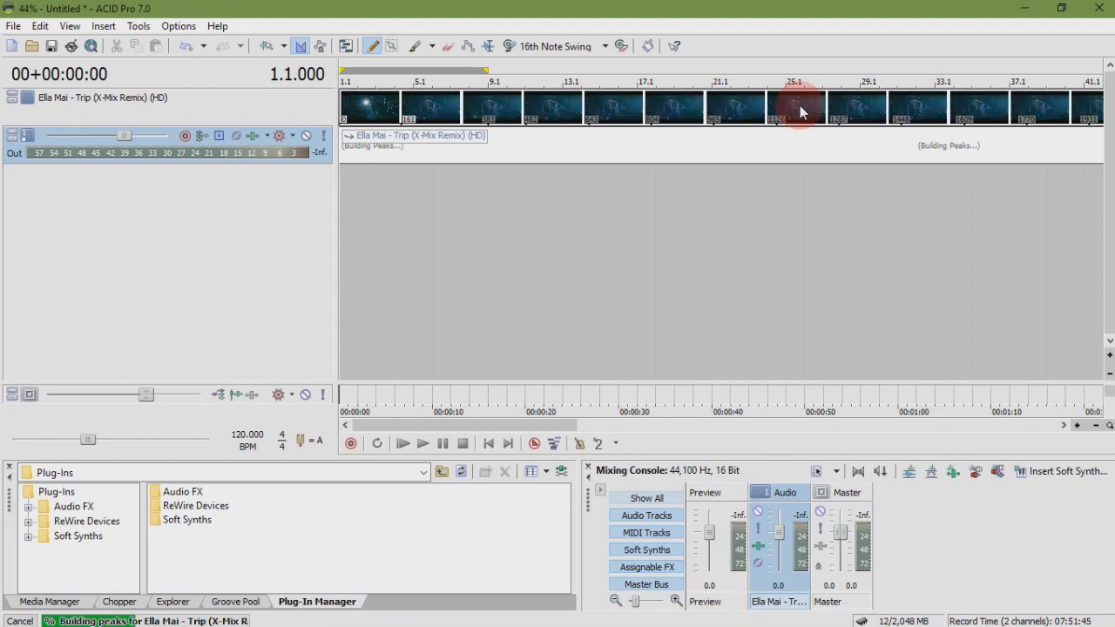
# Step: Remove Video from the Trip song so only its audio waveform remains on the track
pyautogui.rightClick(801, 112)
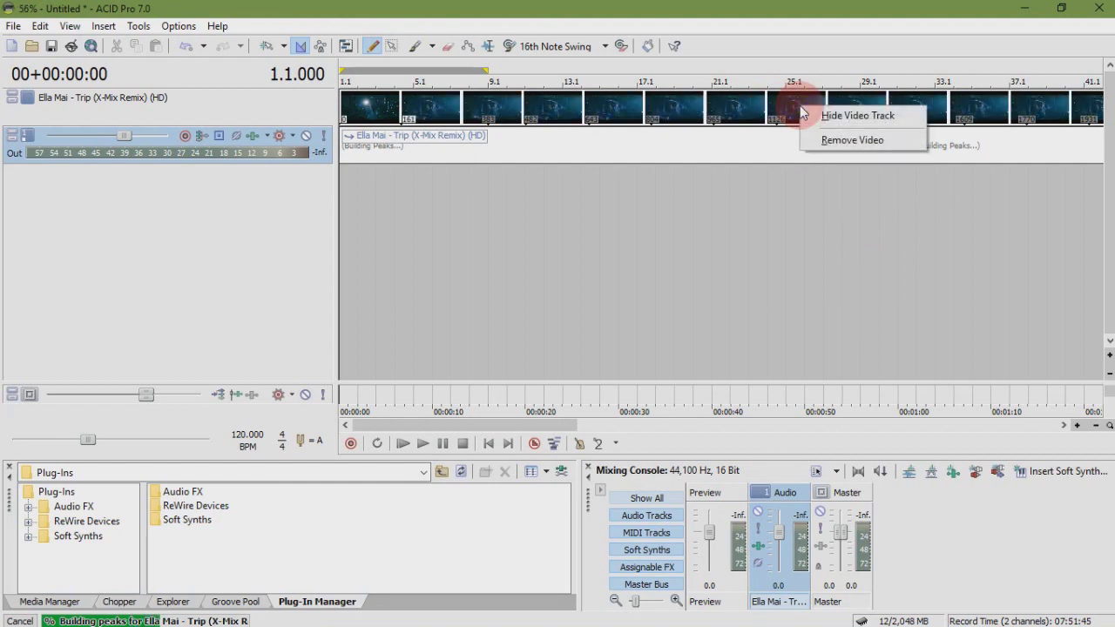
pyautogui.click(877, 142)
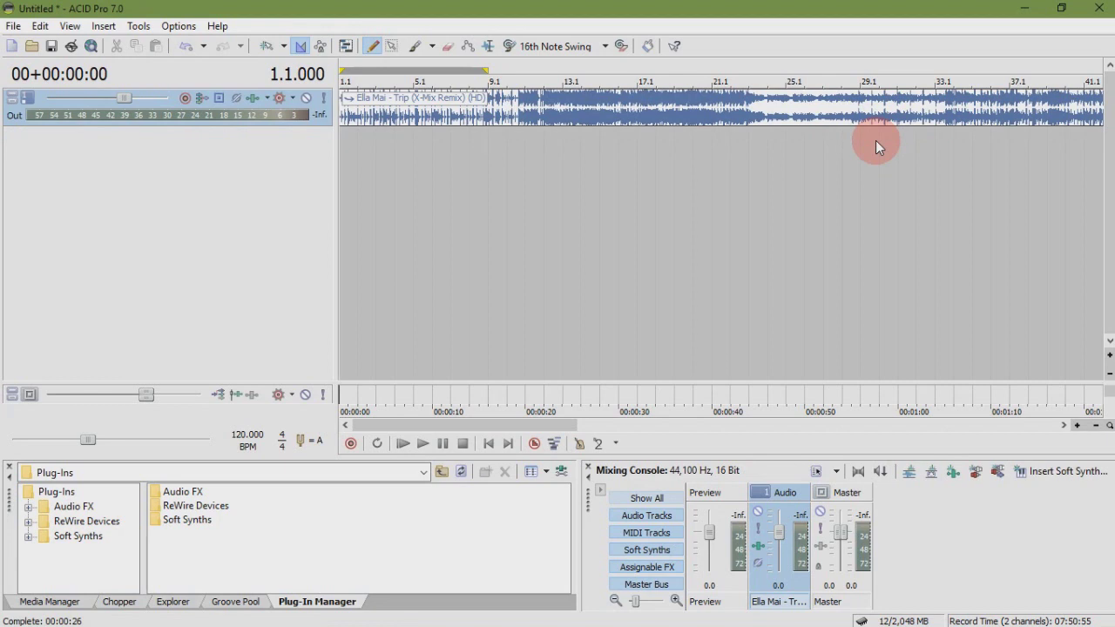
pyautogui.scroll(-5, 876, 140)
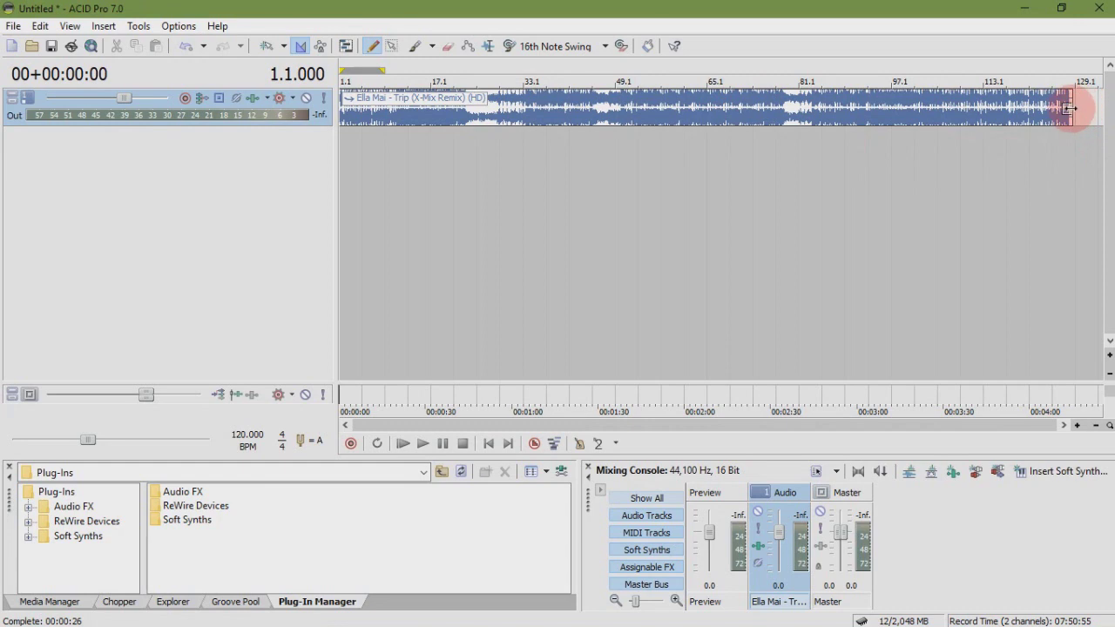
# Step: Trim the clip's end to just before bar 129, then slide it near bar 11 and play
pyautogui.moveTo(1068, 108); pyautogui.dragTo(1037, 113)
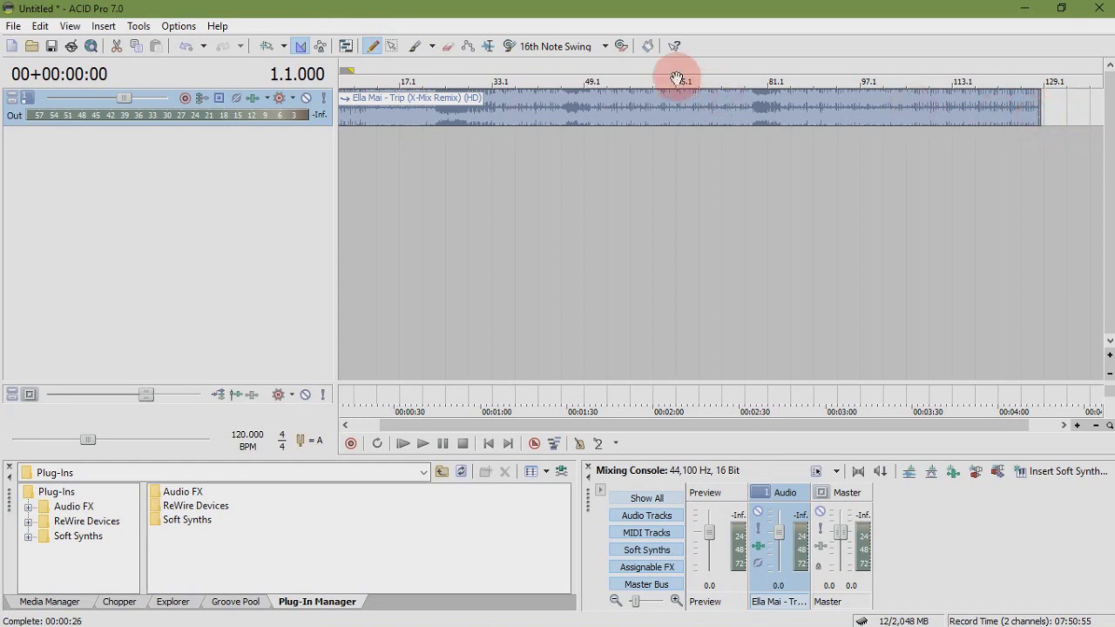
pyautogui.click(343, 138)
pyautogui.scroll(4, 343, 138)
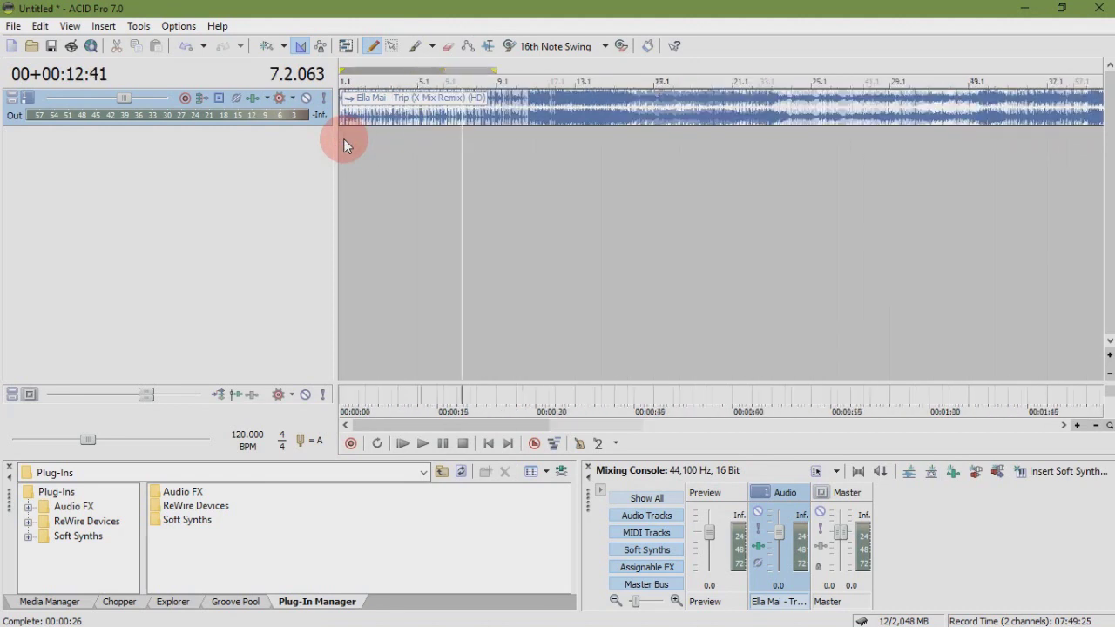
pyautogui.moveTo(343, 105); pyautogui.dragTo(530, 108)
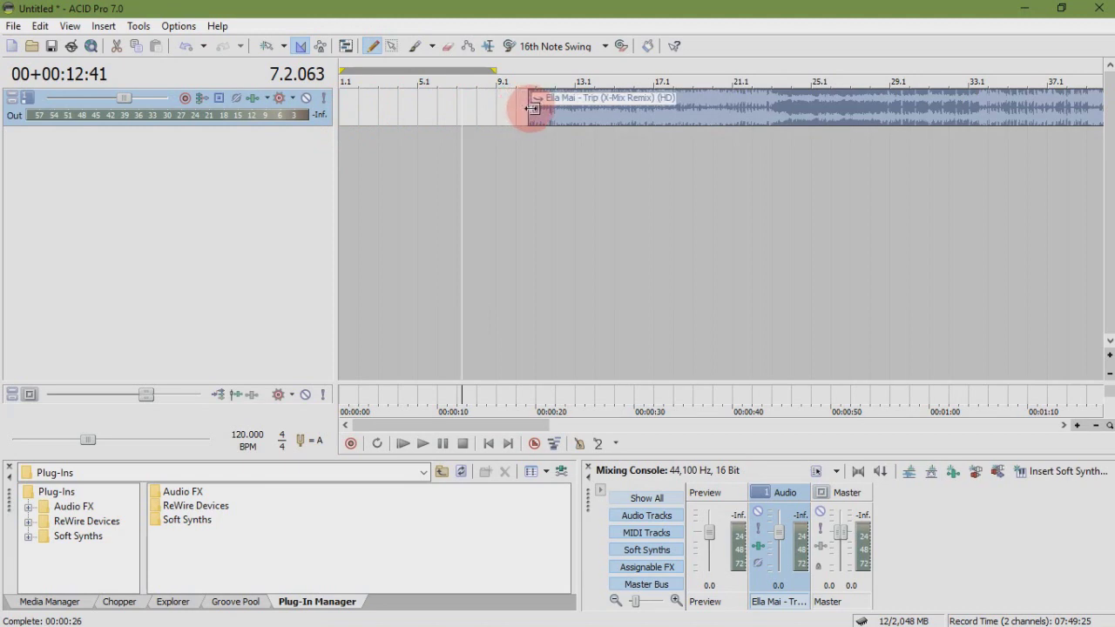
pyautogui.press('space')
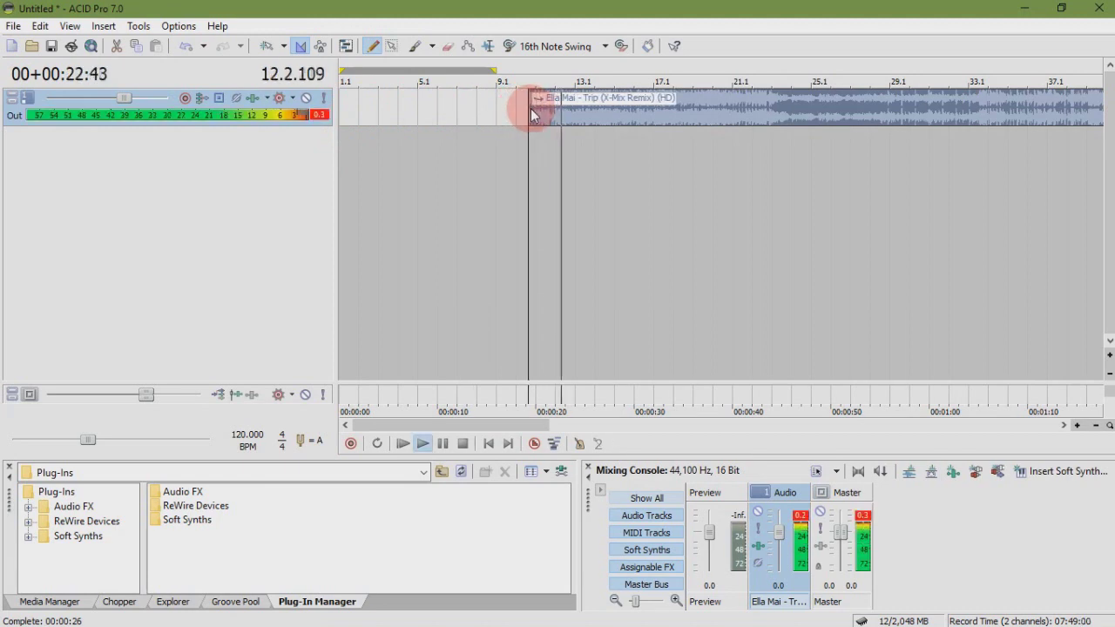
# Step: Trim the clip's beginning slightly later and preview playback from its new start
pyautogui.moveTo(530, 108); pyautogui.dragTo(725, 100)
pyautogui.scroll(1, 552, 109)
pyautogui.scroll(3, 552, 109)
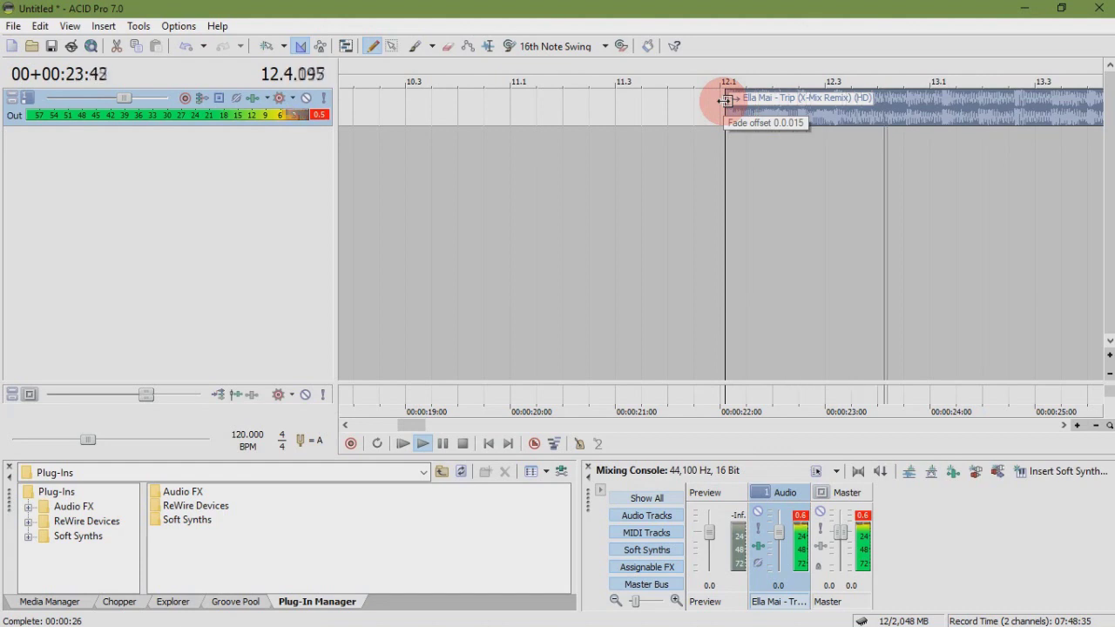
pyautogui.click(725, 100)
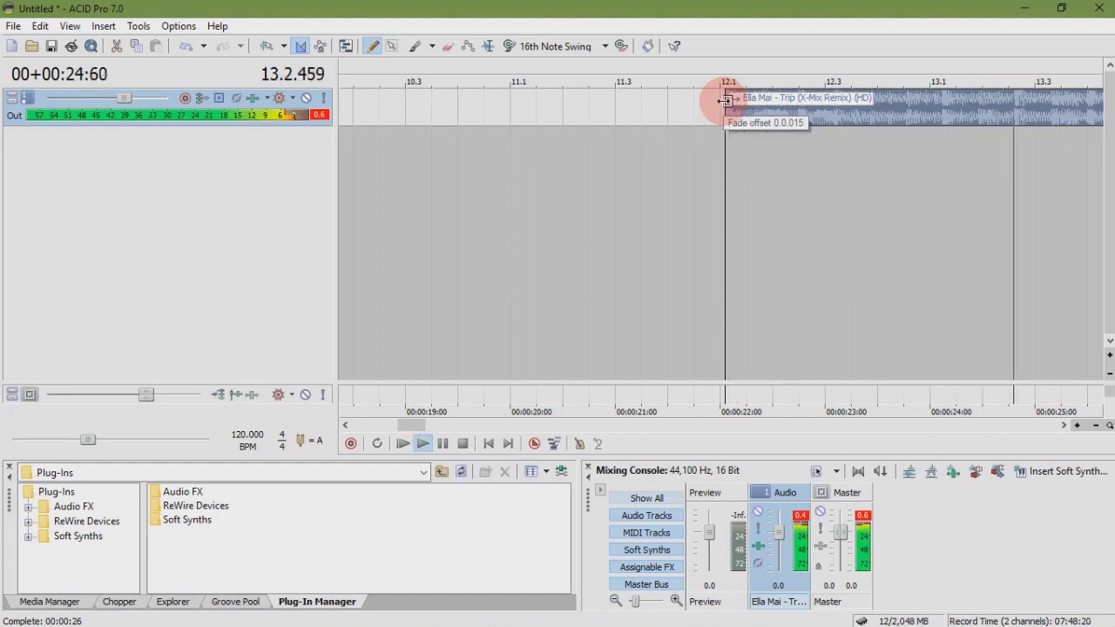
pyautogui.press('space')
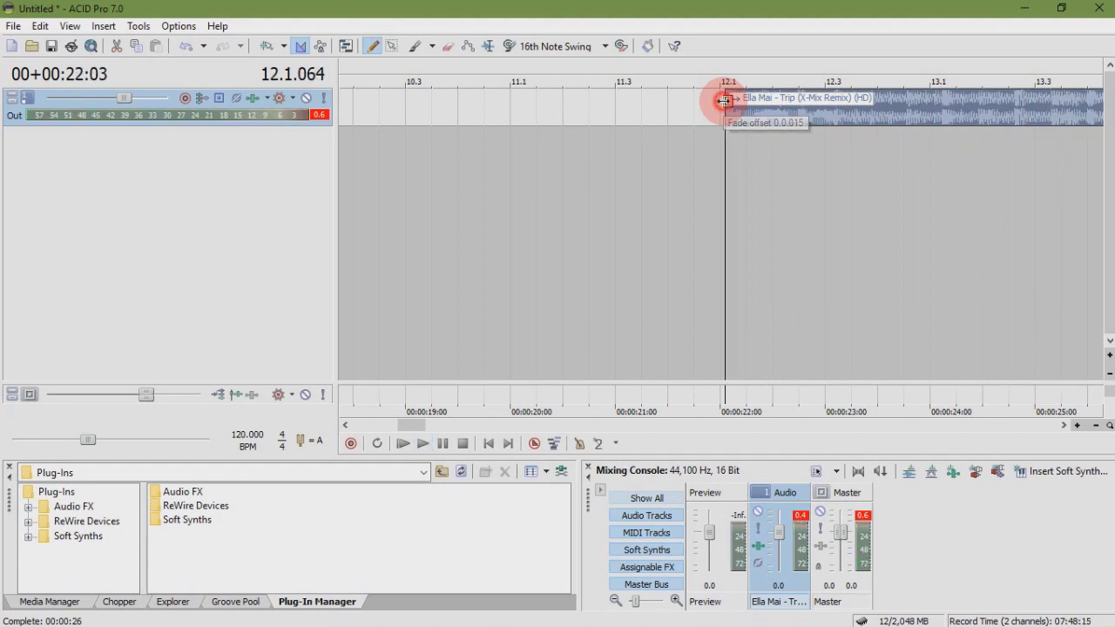
# Step: Extend the clip's start back to bar 1.1 and return the cursor to the project start
pyautogui.moveTo(725, 100); pyautogui.dragTo(4, 100)
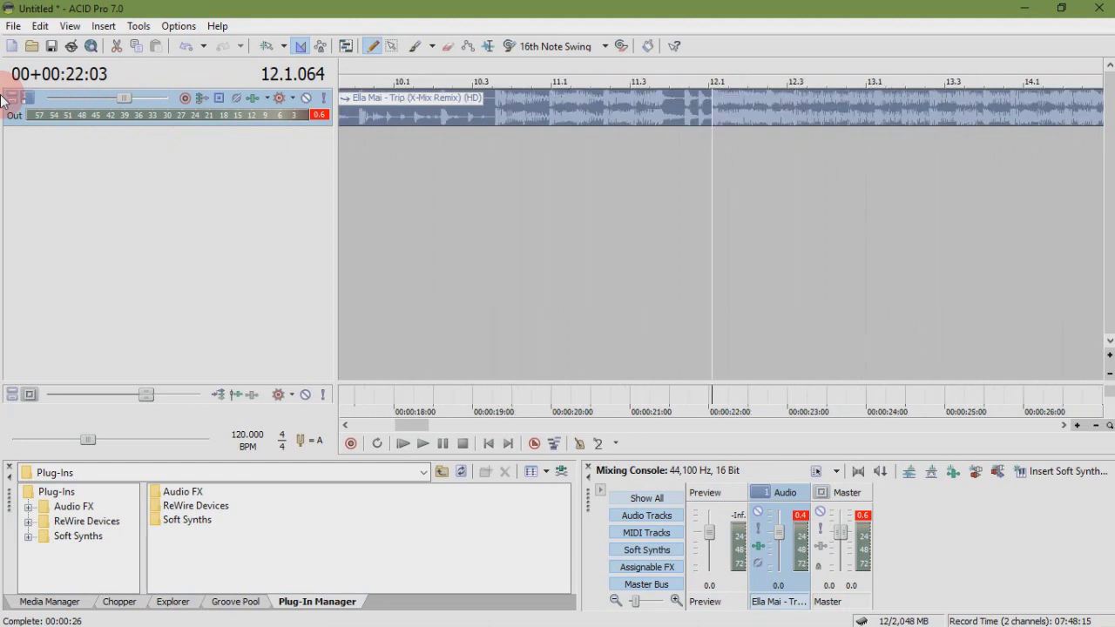
pyautogui.press('Down')
pyautogui.press('Down')
pyautogui.press('Down')
pyautogui.press('Down')
pyautogui.press('Down')
pyautogui.moveTo(377, 101); pyautogui.dragTo(288, 102)
pyautogui.click(341, 120)
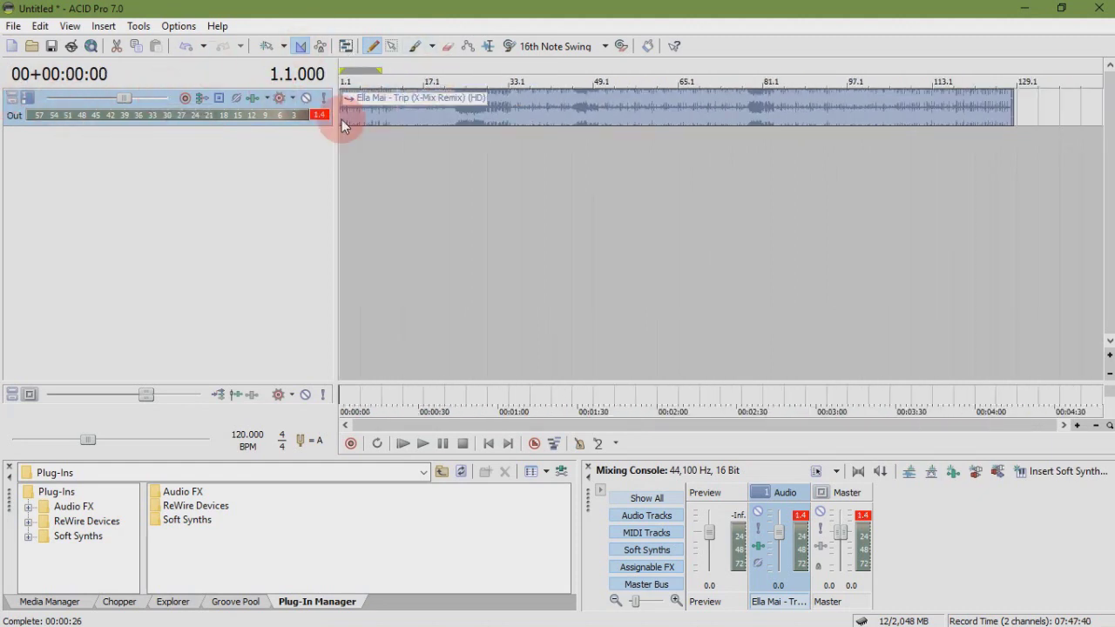
# Step: Undo and redo the clip edits twice, leaving the event spanning bar 1.1 to just before 129
pyautogui.click(182, 53)
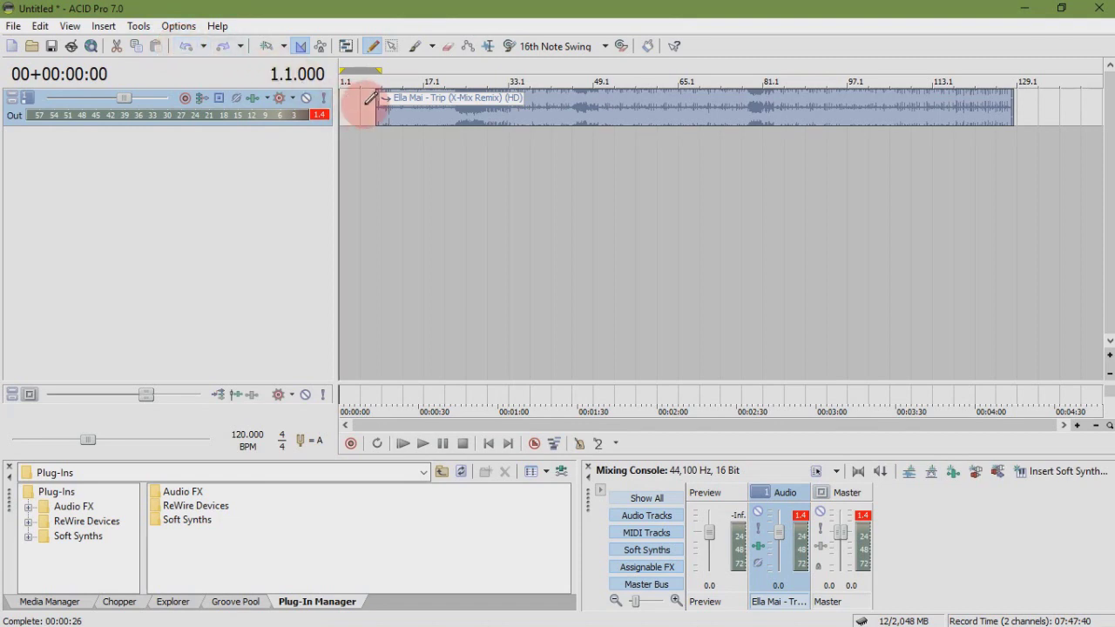
pyautogui.click(223, 46)
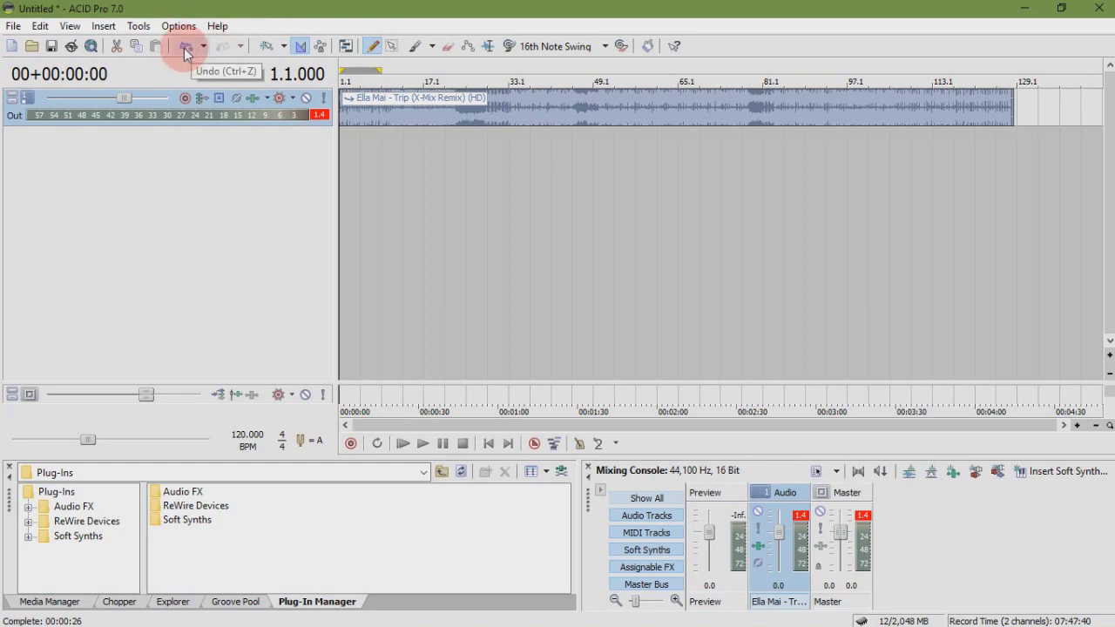
pyautogui.click(186, 50)
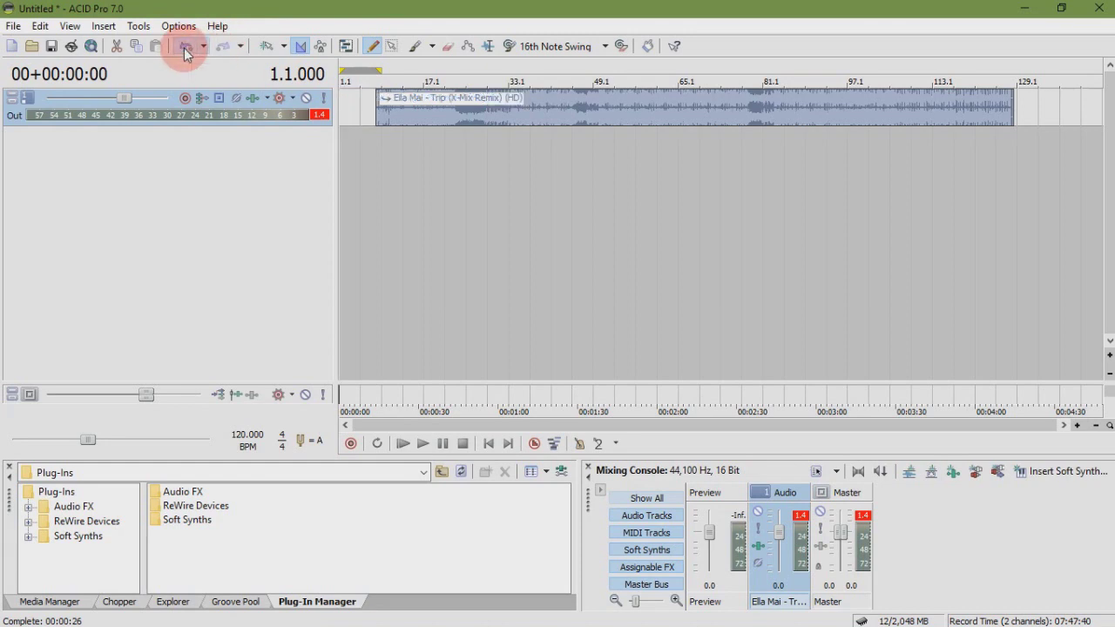
pyautogui.click(223, 47)
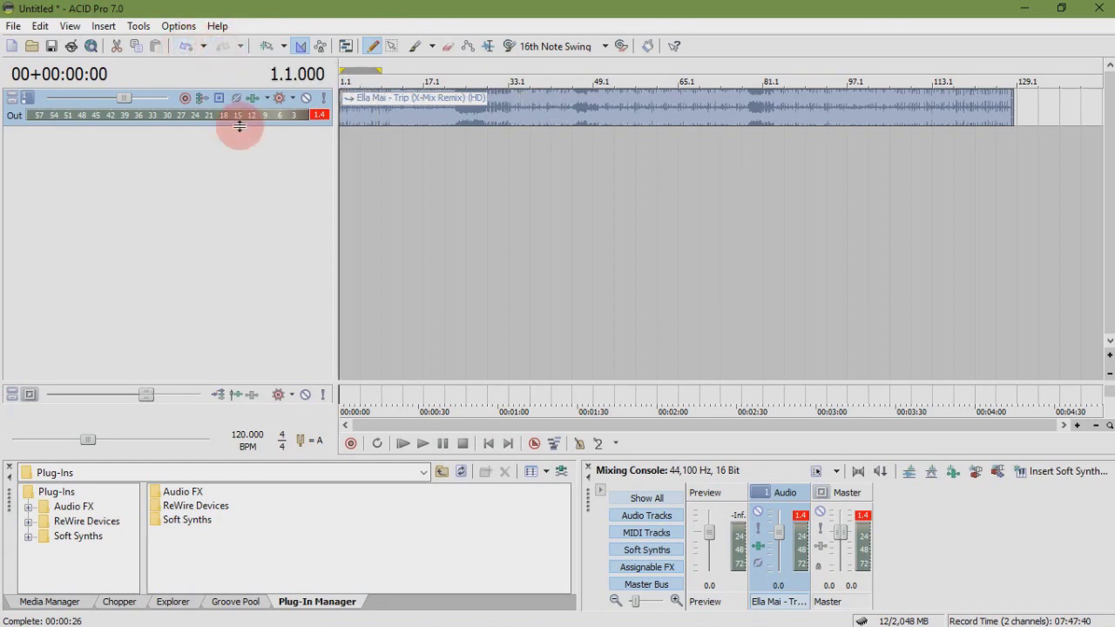
# Step: Enable snapping, set the cursor at bar 9, and drag the song clip to start around bar 15
pyautogui.click(268, 48)
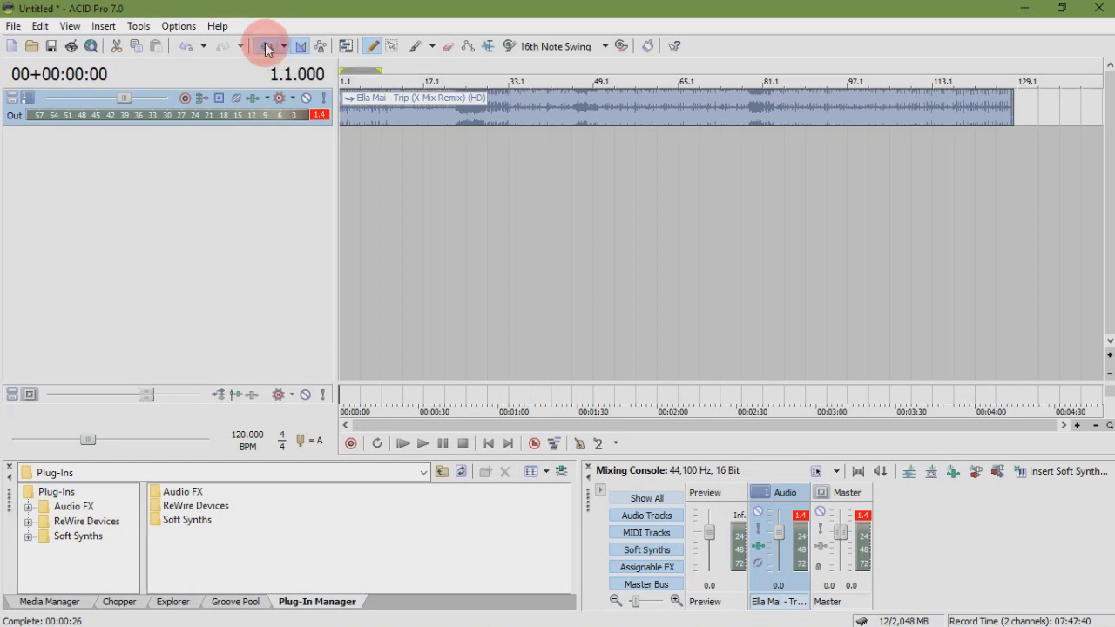
pyautogui.click(375, 150)
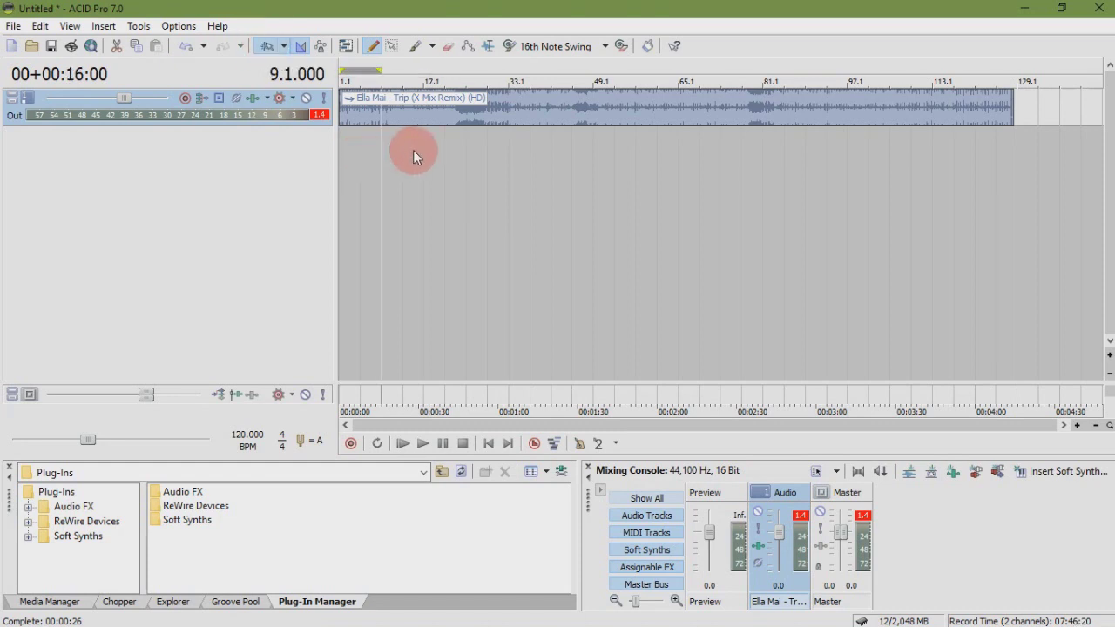
pyautogui.moveTo(402, 113); pyautogui.dragTo(473, 111)
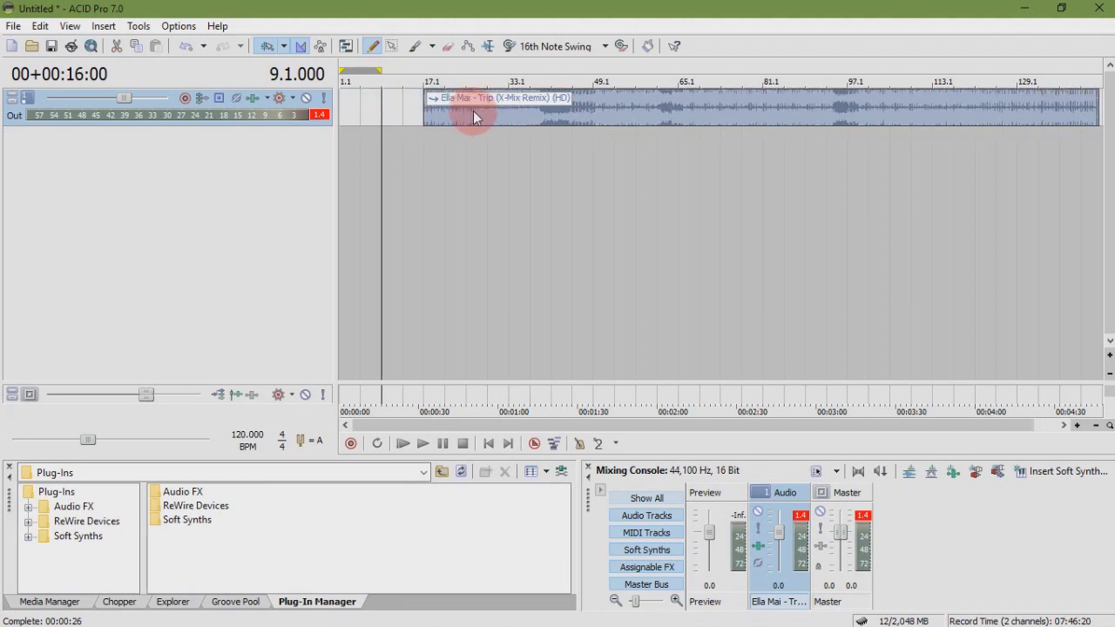
pyautogui.scroll(3, 473, 111)
pyautogui.moveTo(618, 115)
pyautogui.mouseDown()
pyautogui.moveTo(642, 113)
pyautogui.moveTo(585, 114)
pyautogui.moveTo(607, 116)
pyautogui.mouseUp()
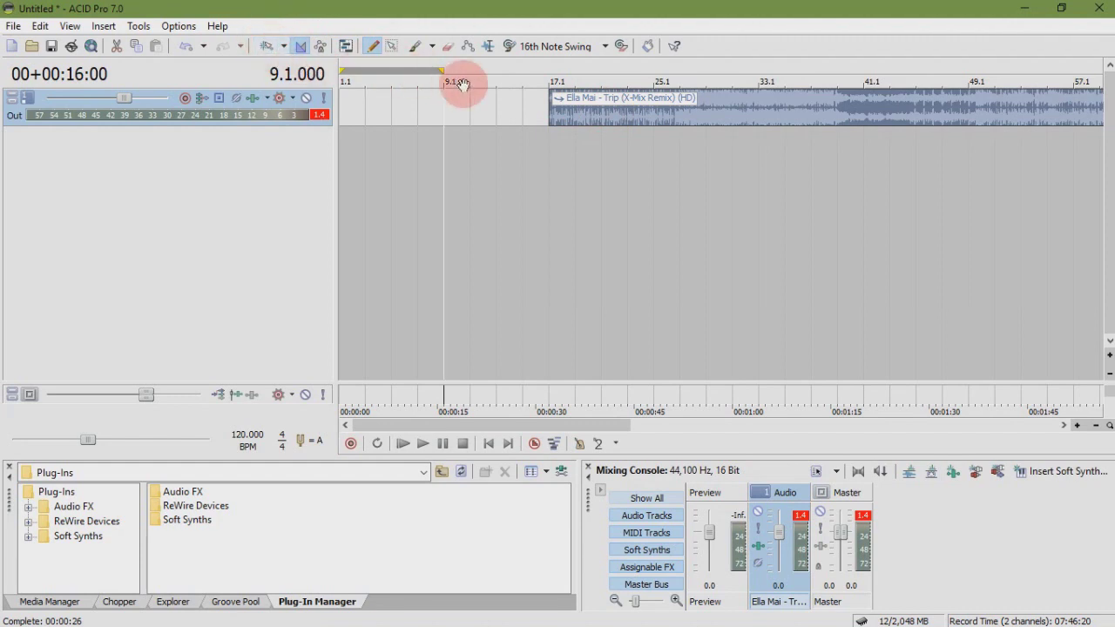
pyautogui.moveTo(602, 114); pyautogui.dragTo(573, 113)
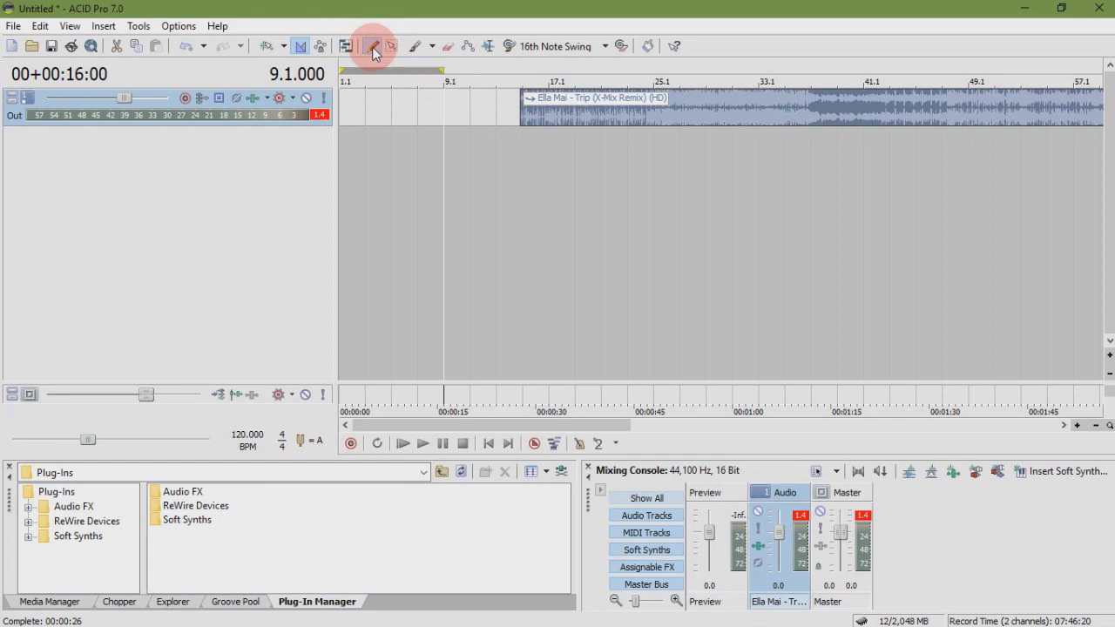
# Step: Drag the song clip earlier to start around bar 7, then marquee-select it with the Selection Tool
pyautogui.click(614, 117)
pyautogui.scroll(2, 615, 116)
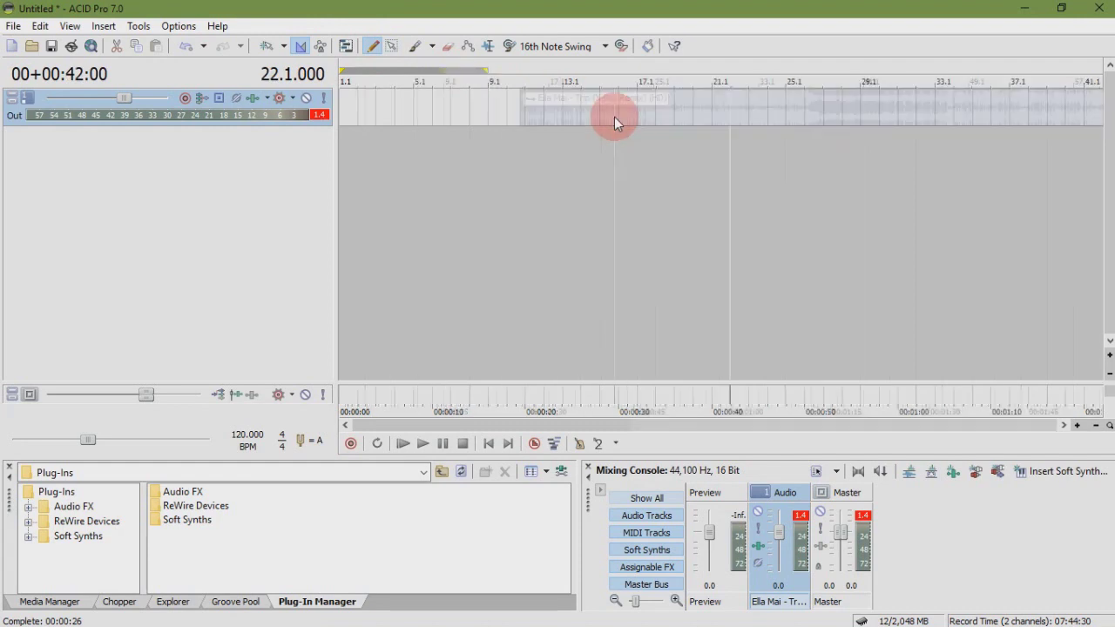
pyautogui.moveTo(615, 117)
pyautogui.mouseDown()
pyautogui.moveTo(567, 99)
pyautogui.moveTo(490, 100)
pyautogui.moveTo(571, 87)
pyautogui.moveTo(1017, 92)
pyautogui.mouseUp()
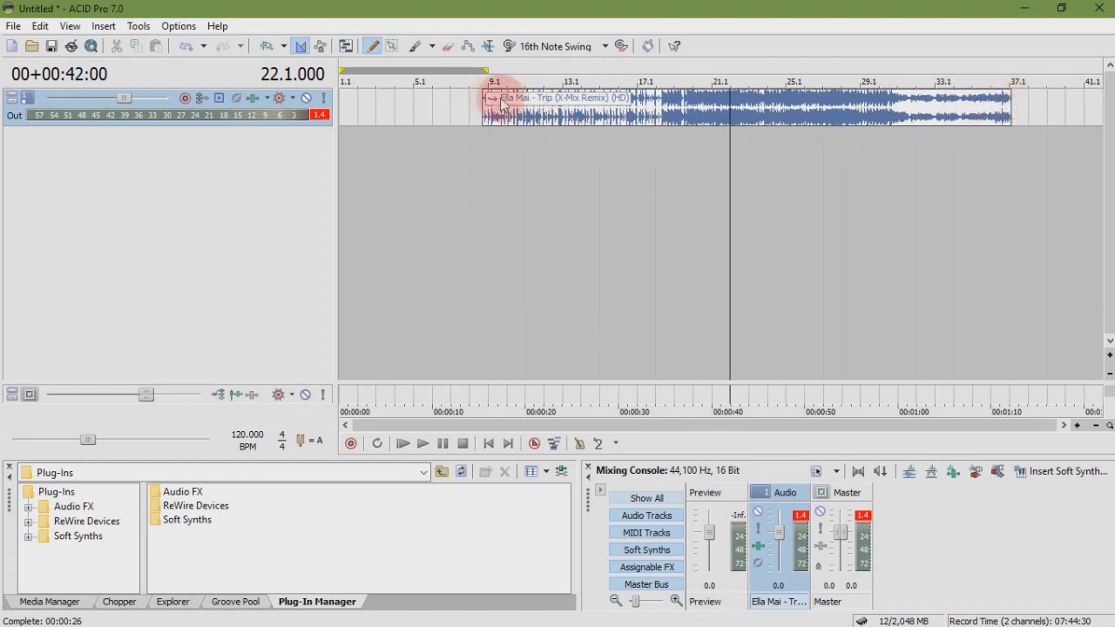
pyautogui.click(392, 48)
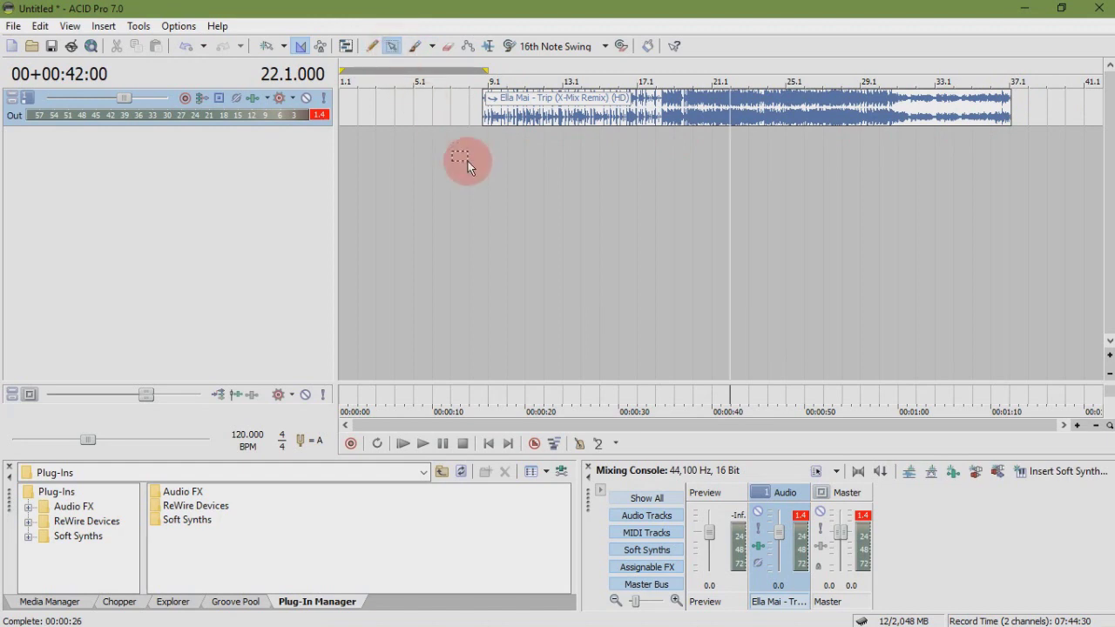
pyautogui.moveTo(468, 171); pyautogui.dragTo(891, 95)
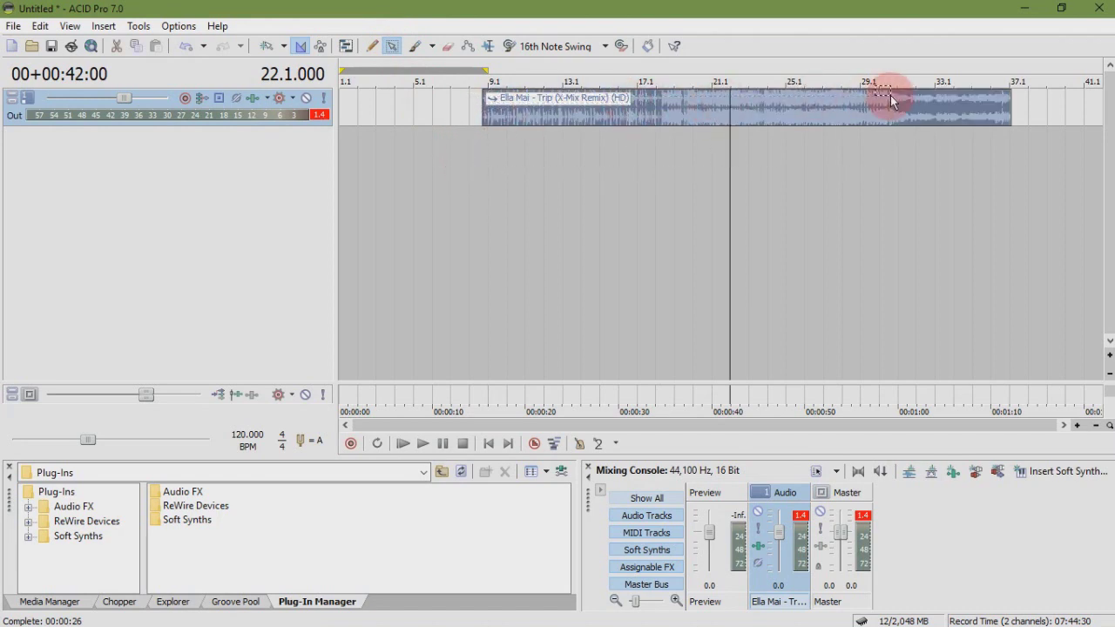
pyautogui.click(395, 49)
# Step: Mark a time range and drag the song clip so it starts at bar 1.1
pyautogui.moveTo(528, 101); pyautogui.dragTo(484, 102)
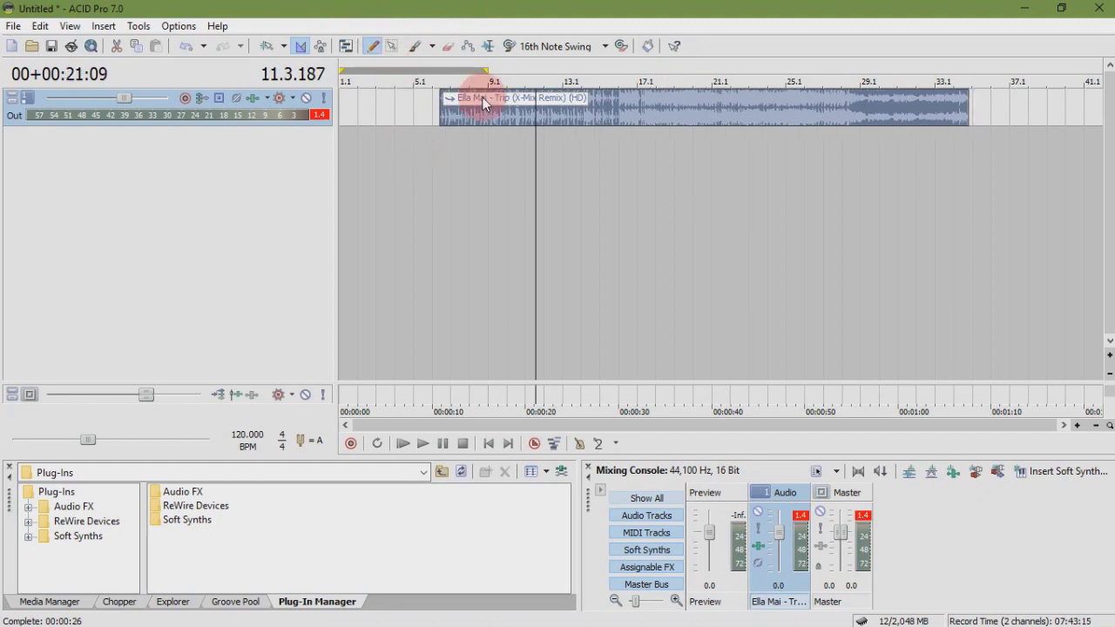
pyautogui.click(490, 47)
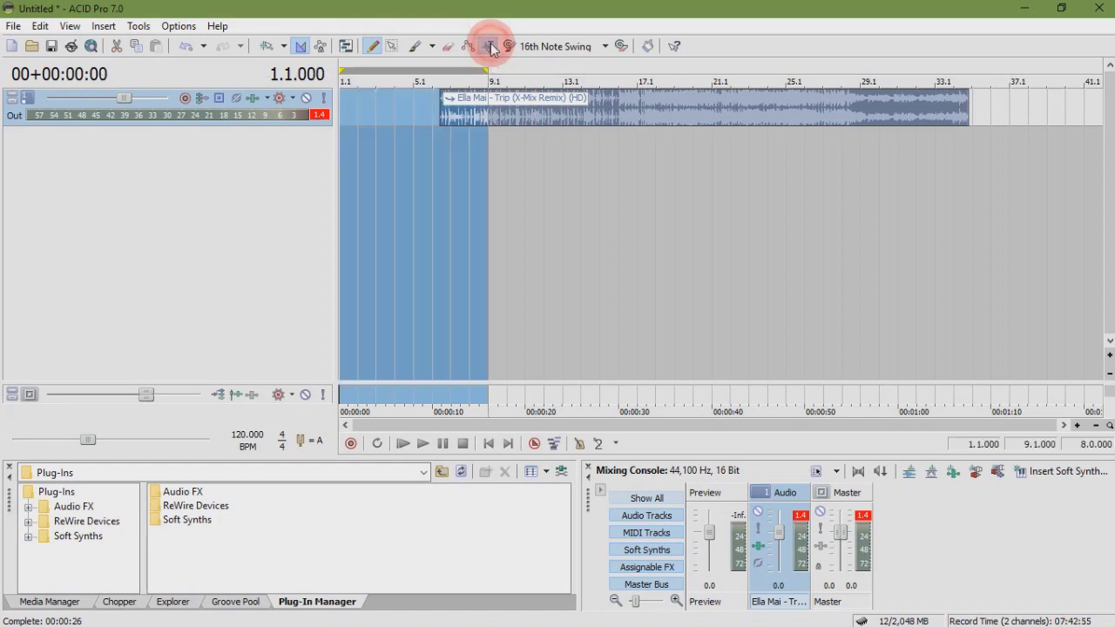
pyautogui.moveTo(486, 71); pyautogui.dragTo(822, 63)
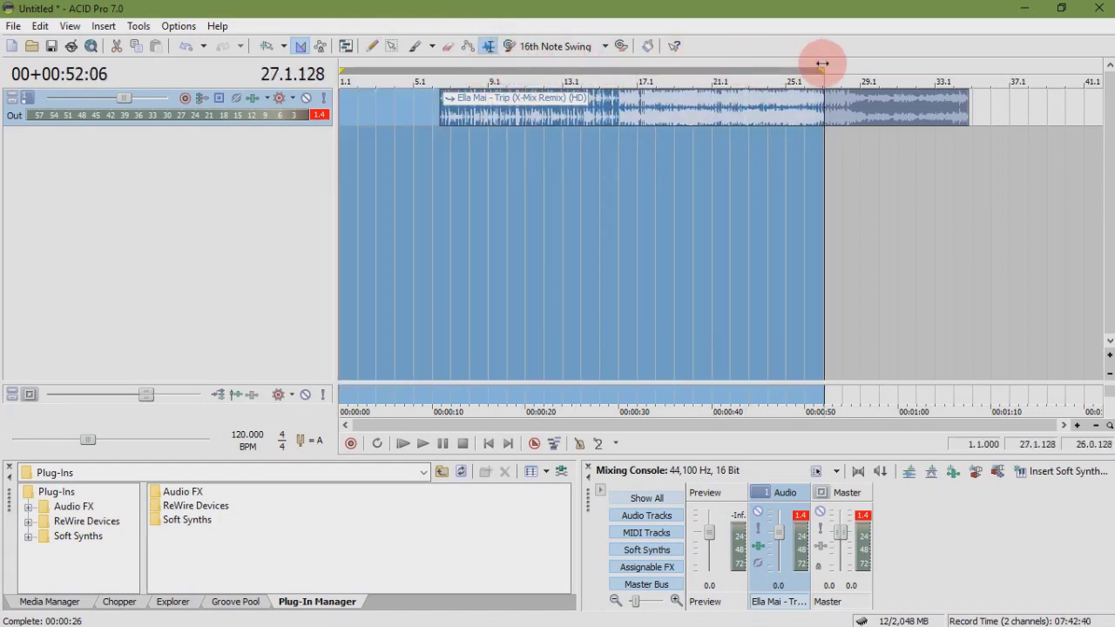
pyautogui.moveTo(797, 114); pyautogui.dragTo(679, 123)
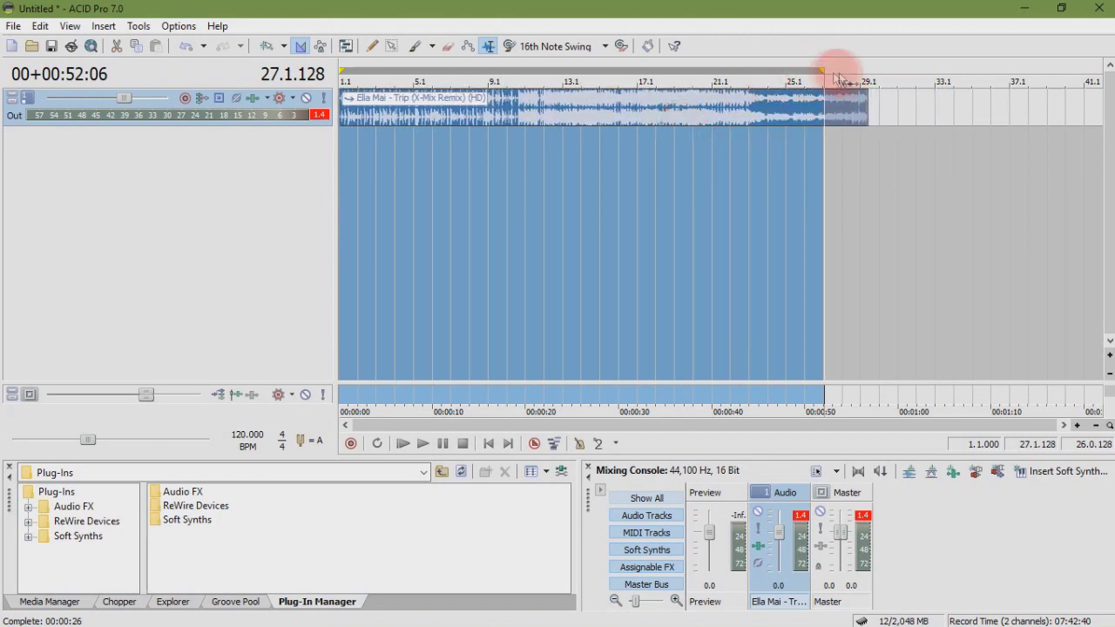
pyautogui.moveTo(824, 67); pyautogui.dragTo(353, 70)
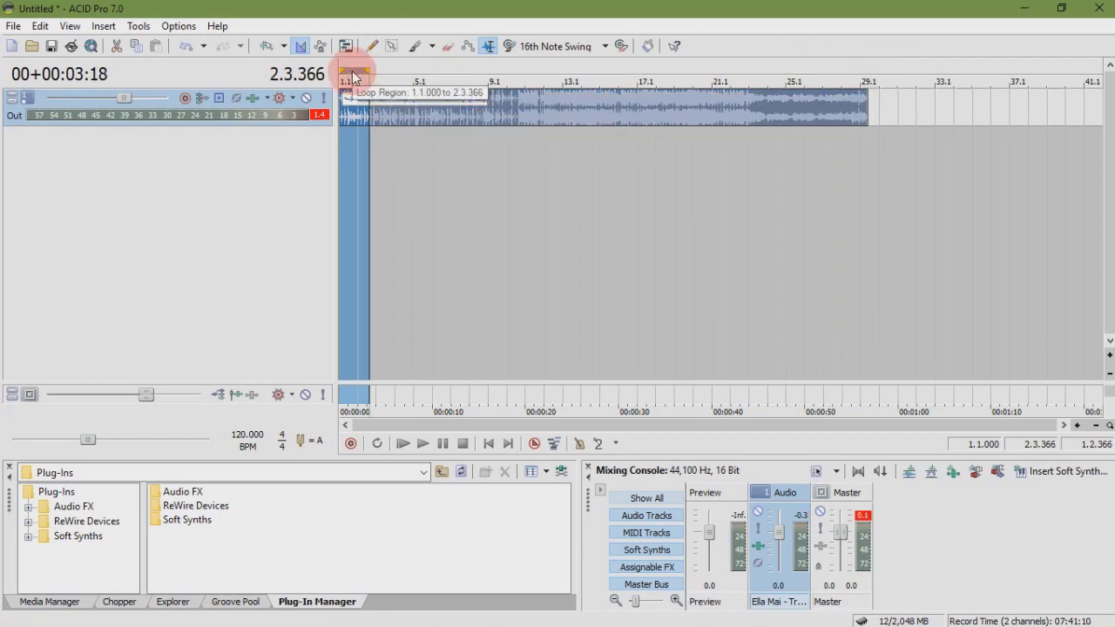
# Step: Play the song's opening from bar 1.1 to check it, then stop playback
pyautogui.click(352, 147)
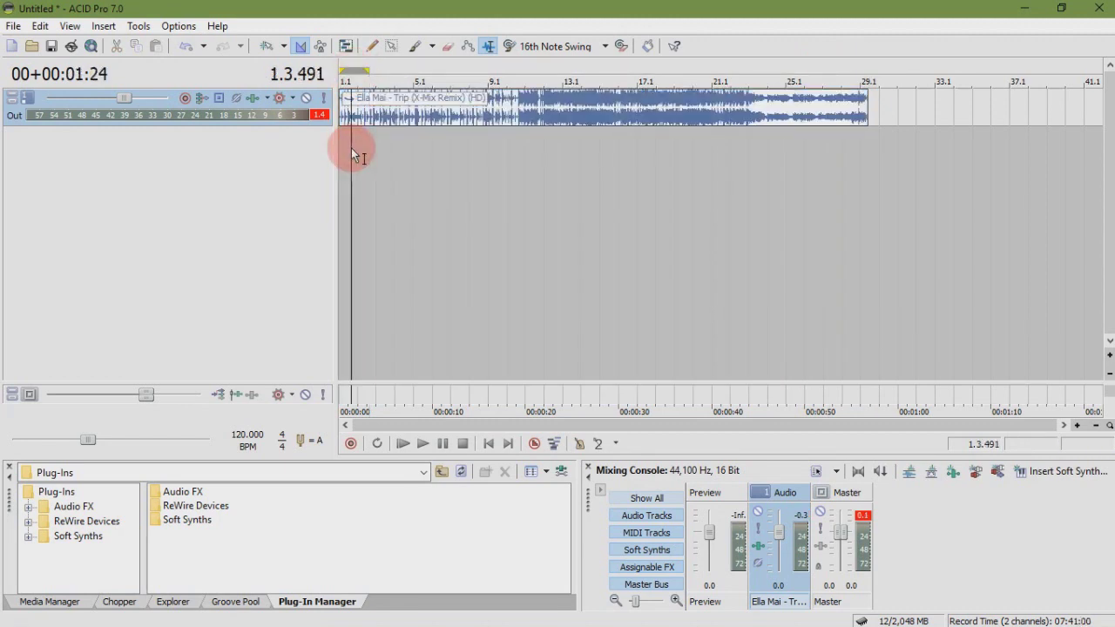
pyautogui.press('space')
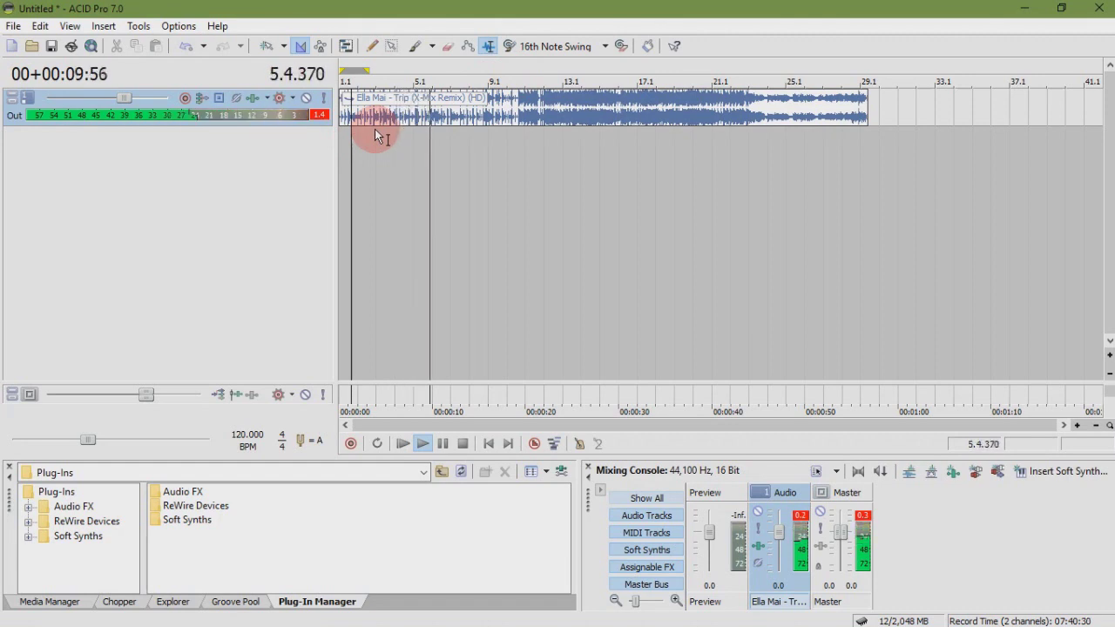
pyautogui.press('space')
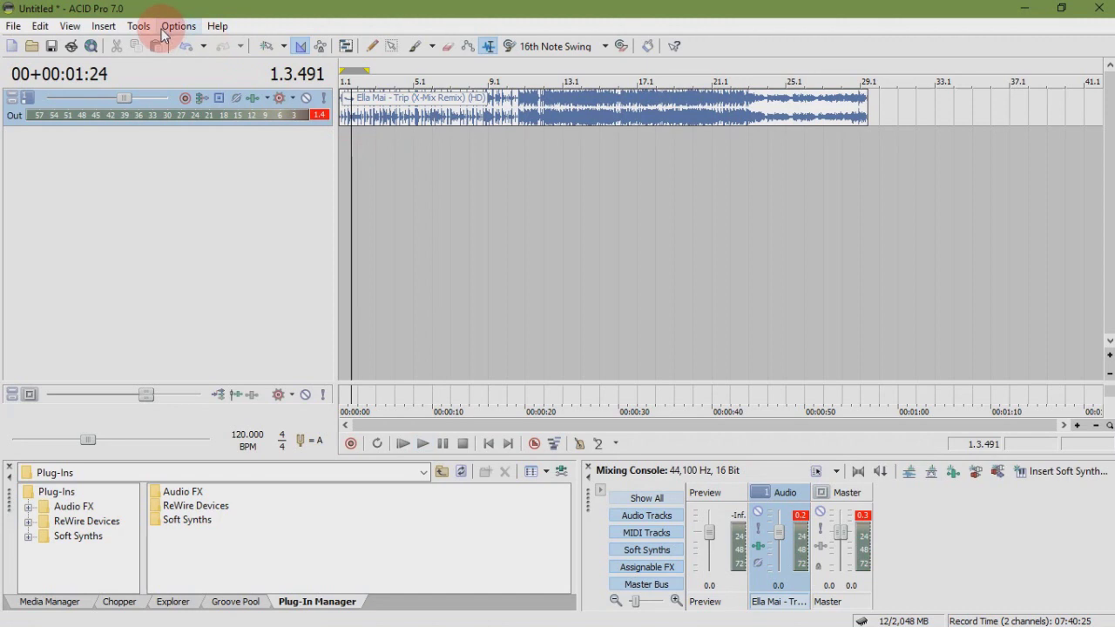
pyautogui.click(13, 26)
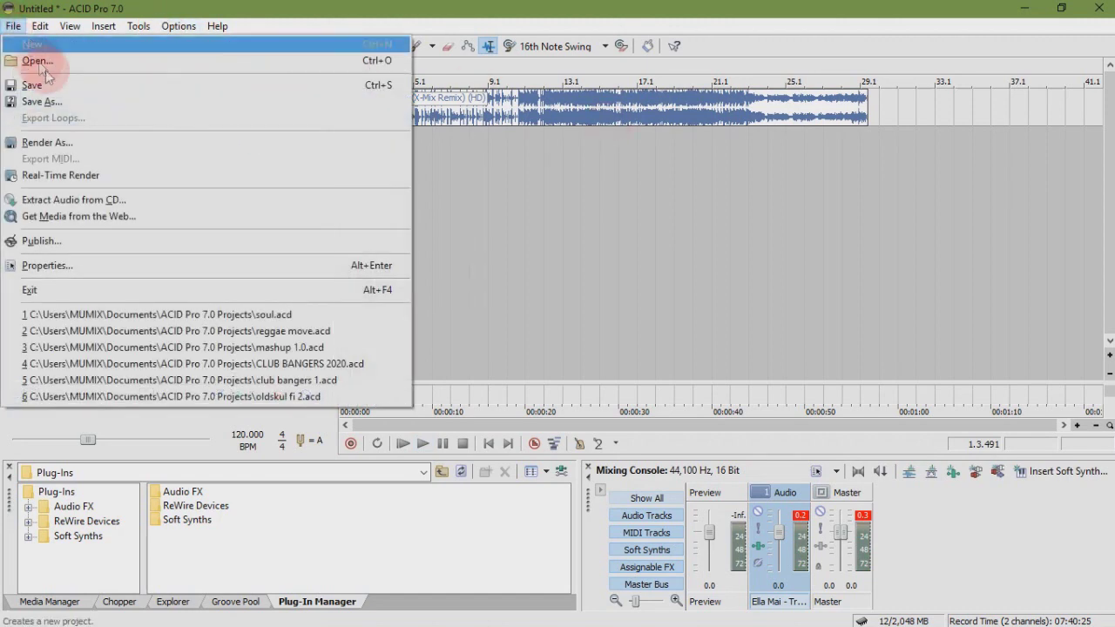
# Step: Save As 'tutorial 2', an ACID Project File in the ACID Pro 7.0 Projects folder
pyautogui.click(67, 102)
pyautogui.write('tutorial 2')
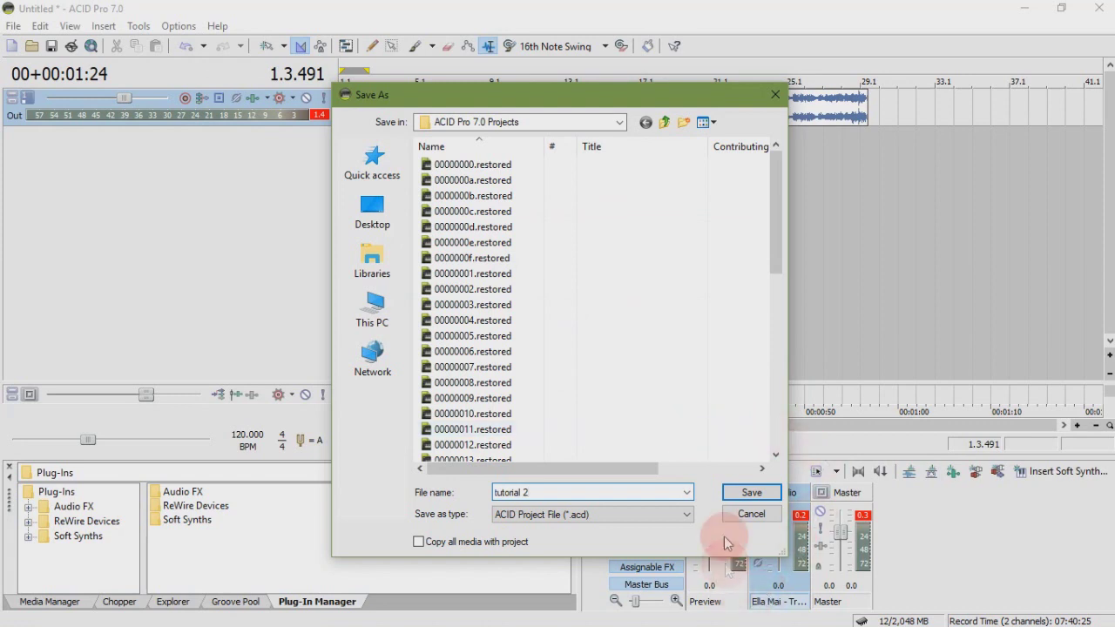
pyautogui.click(746, 494)
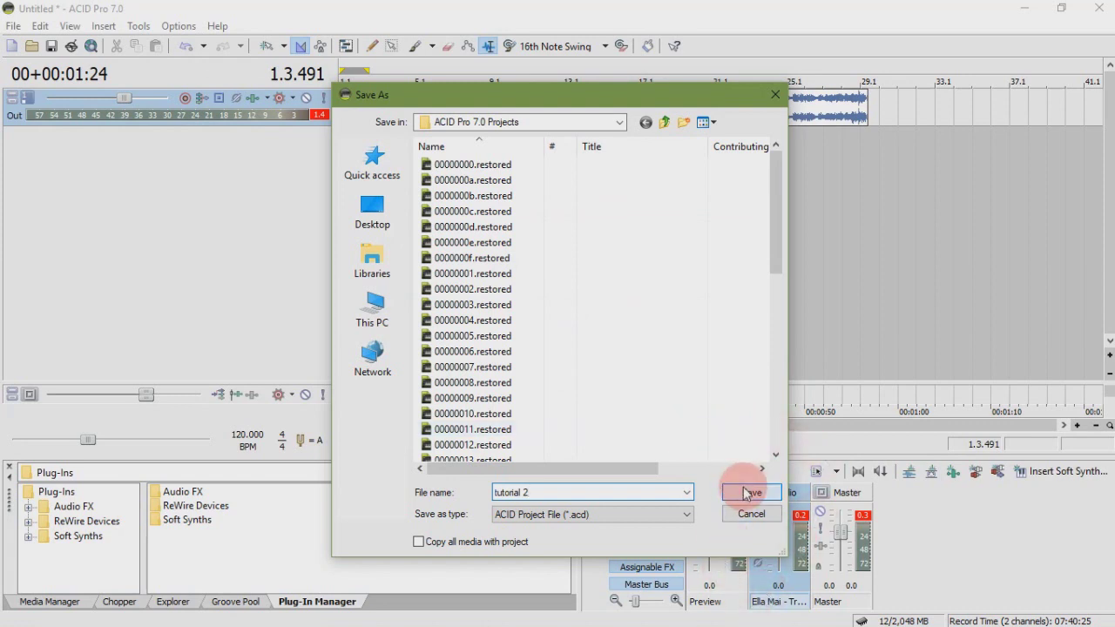